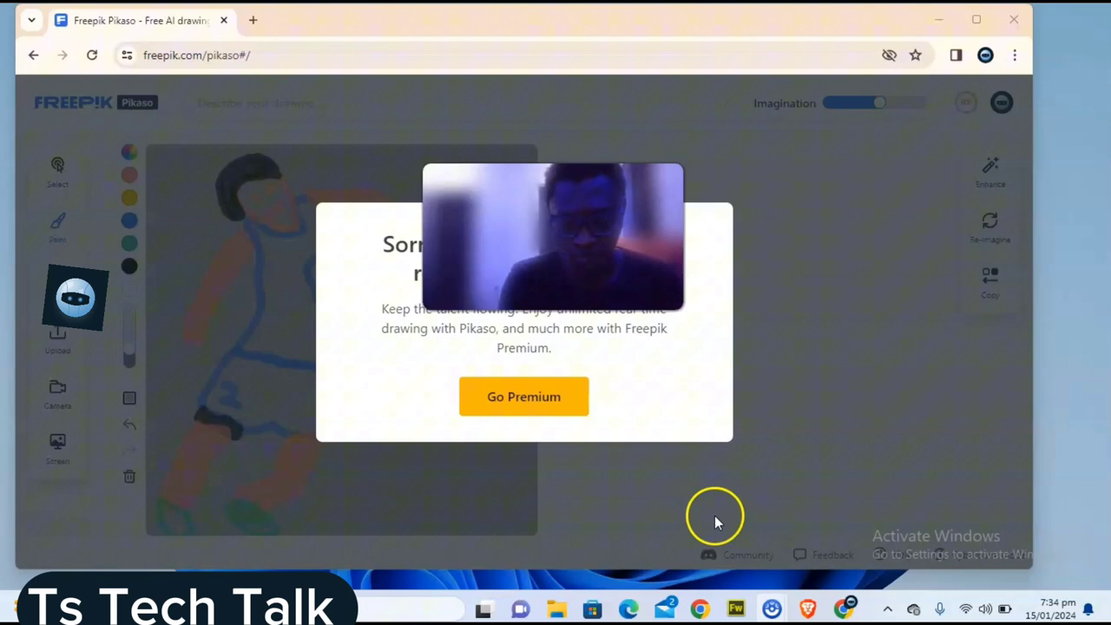
left_click(549, 611)
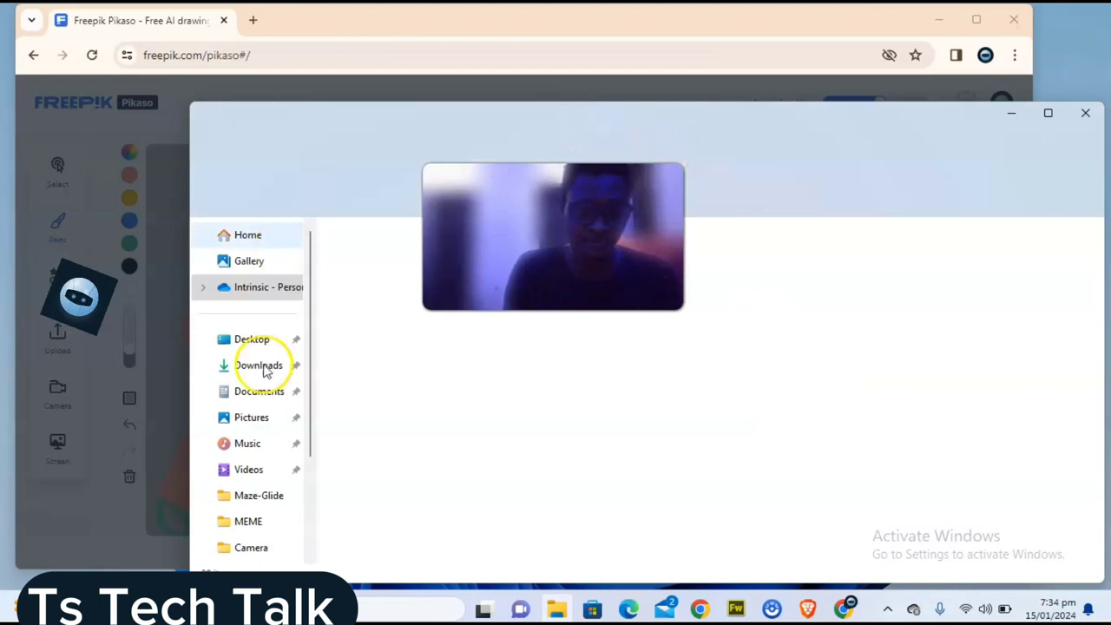
left_click(249, 417)
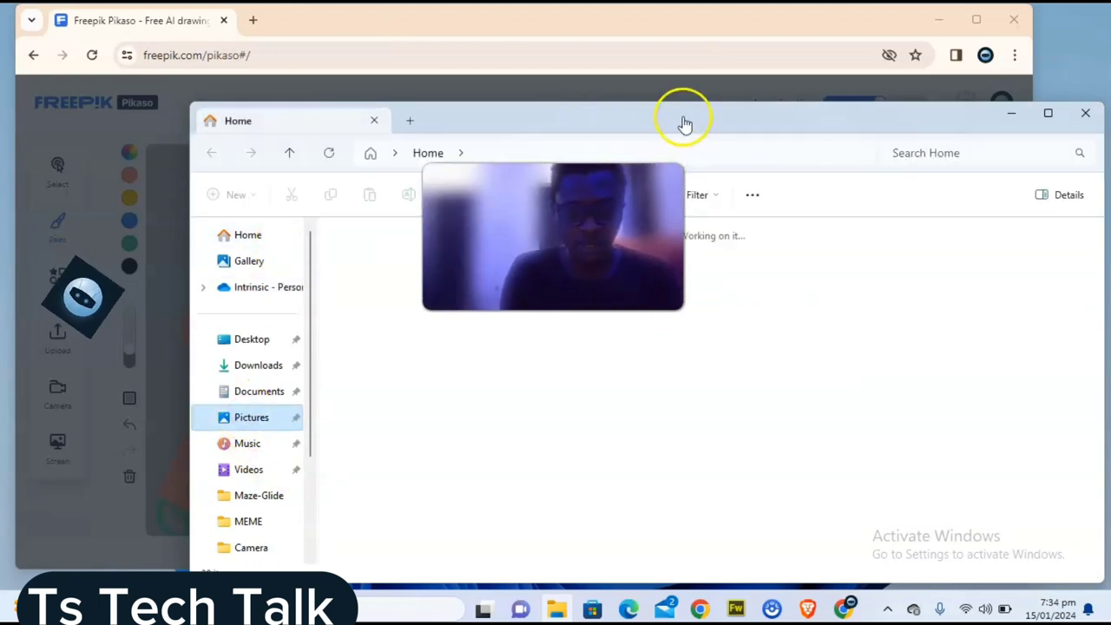
left_click_drag(685, 121, 538, 83)
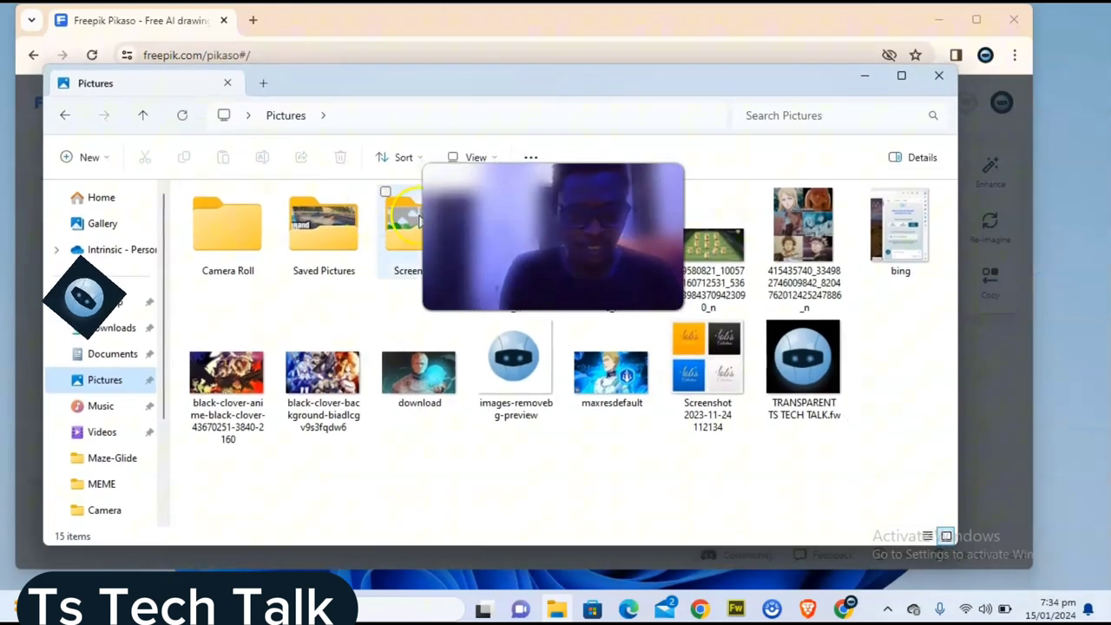
double_click(404, 222)
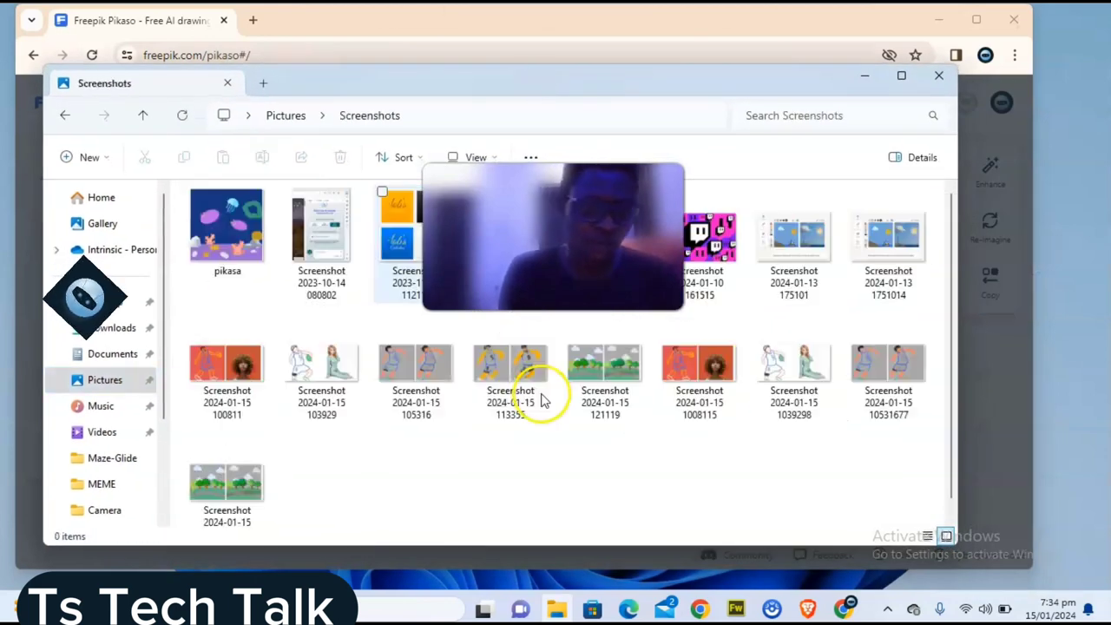
left_click(244, 368)
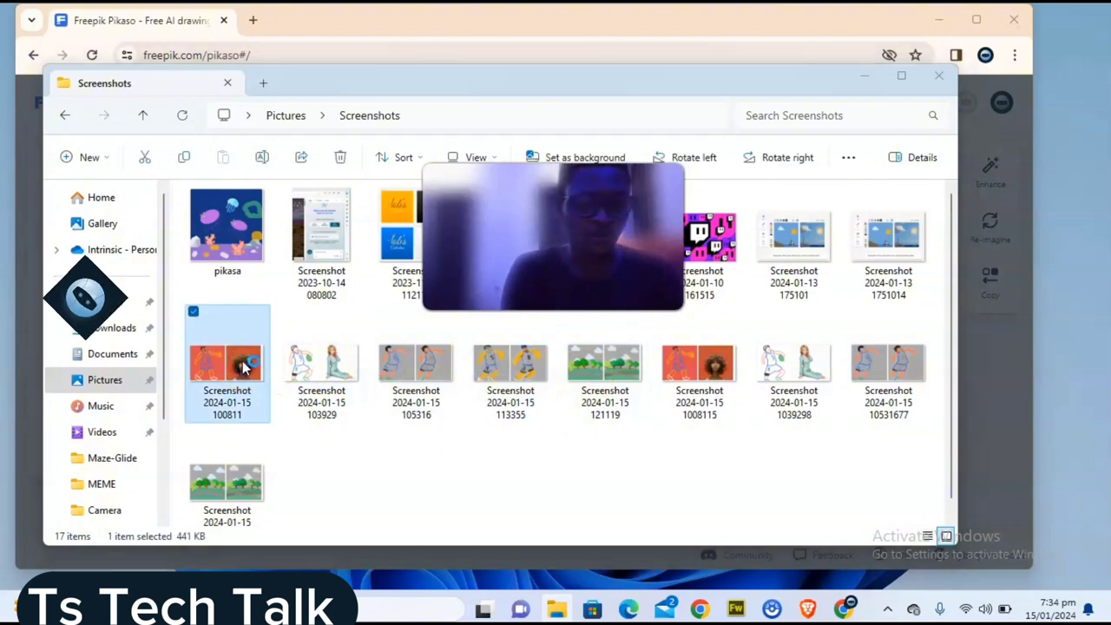
double_click(242, 361)
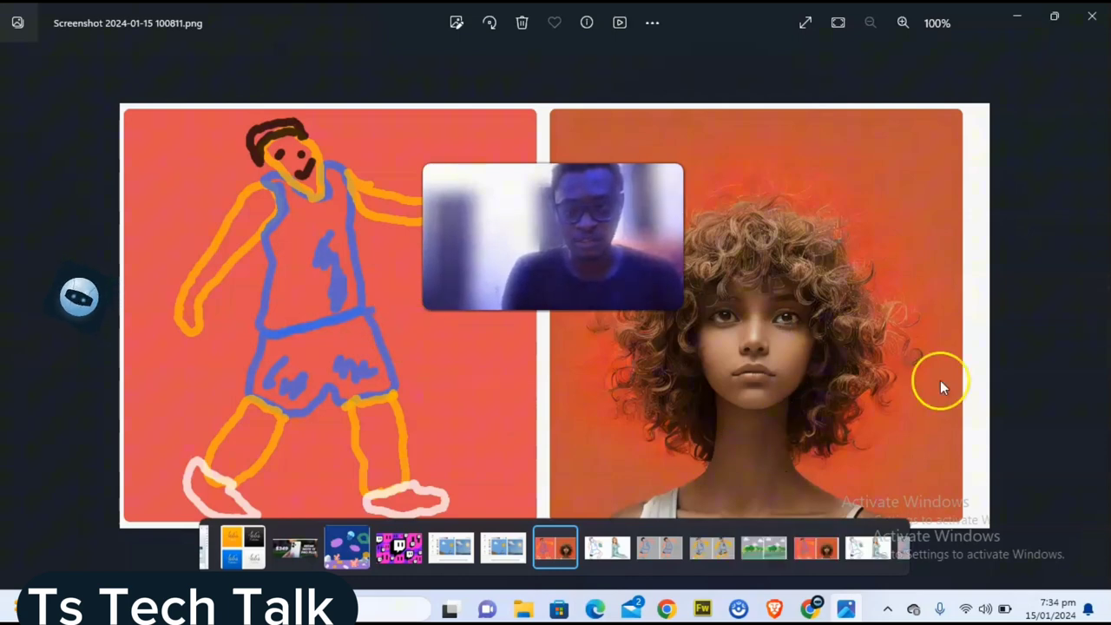
Page past the yellow basketball drawing to the trees-and-clouds screenshot, then close Photos.
left_click(1095, 318)
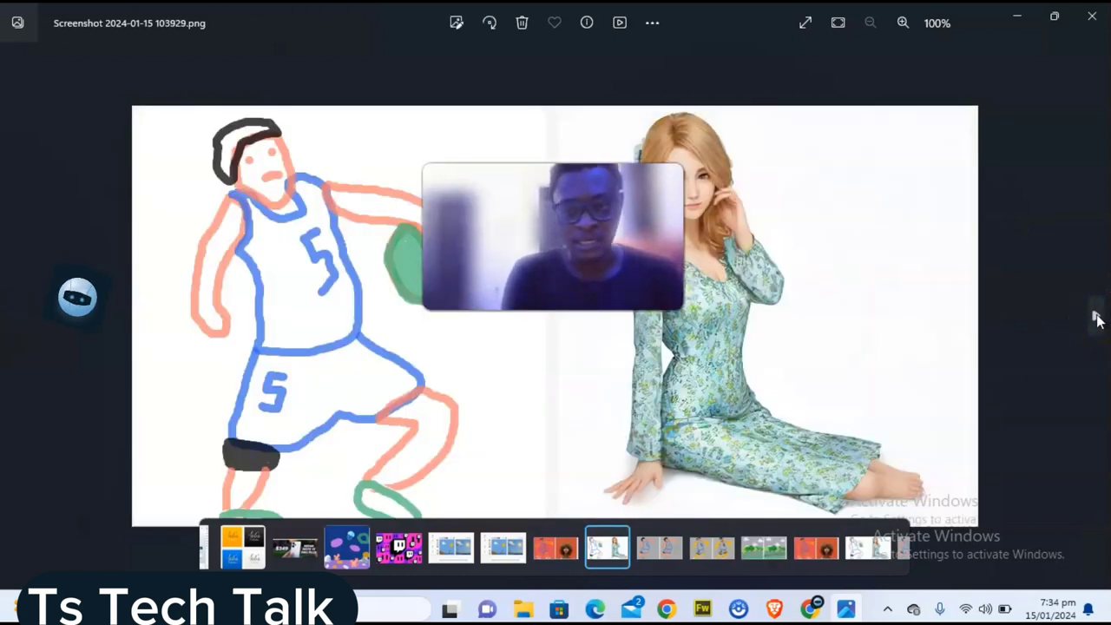
left_click(1095, 318)
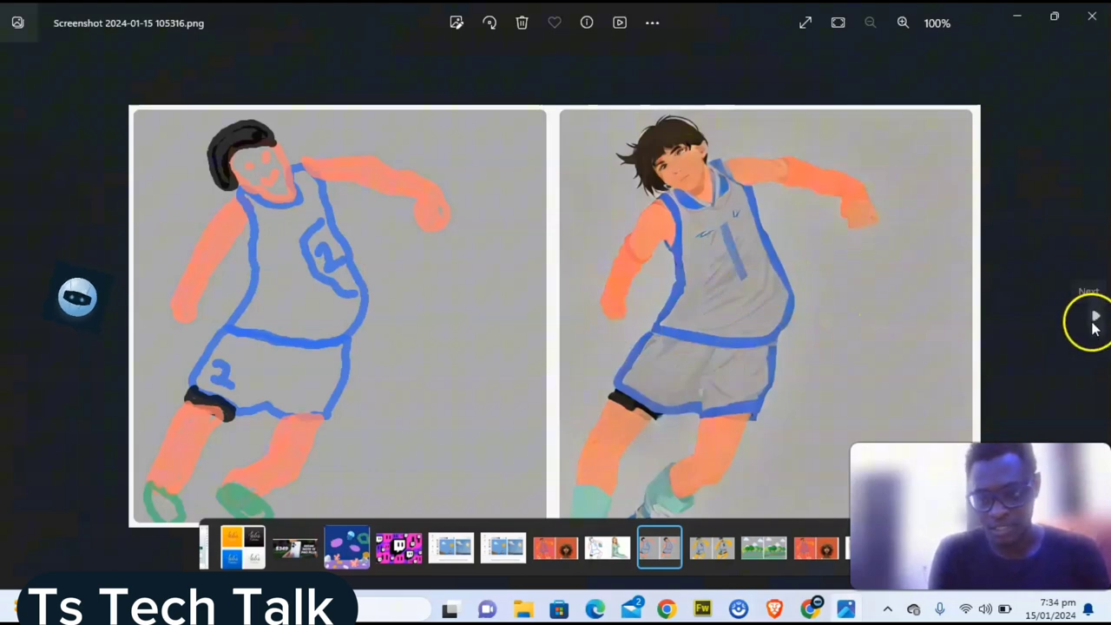
left_click(1095, 316)
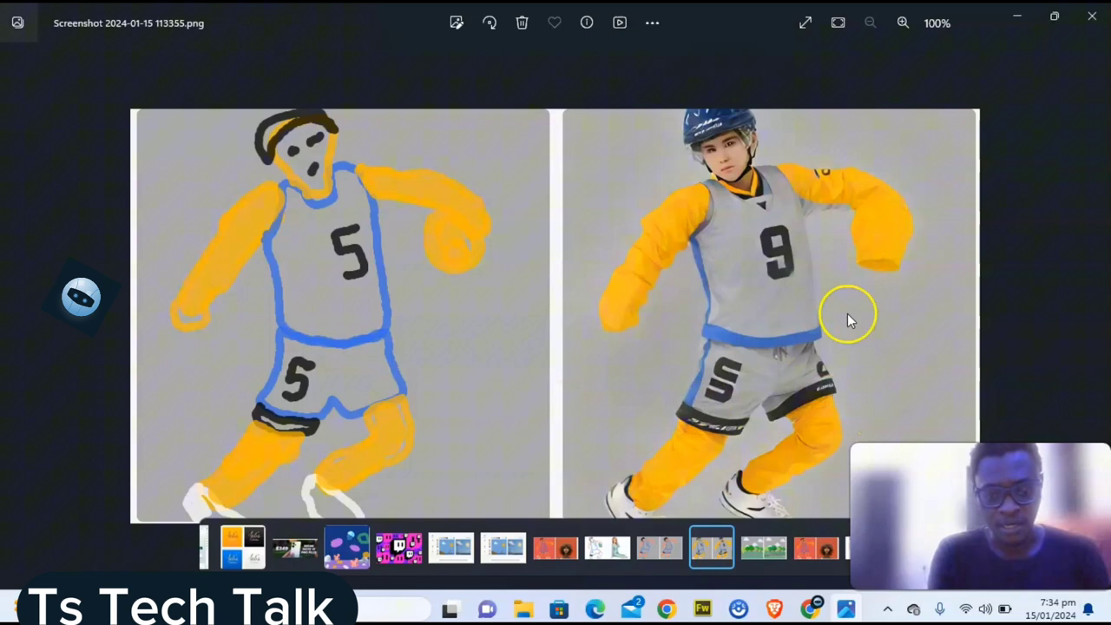
left_click(1095, 310)
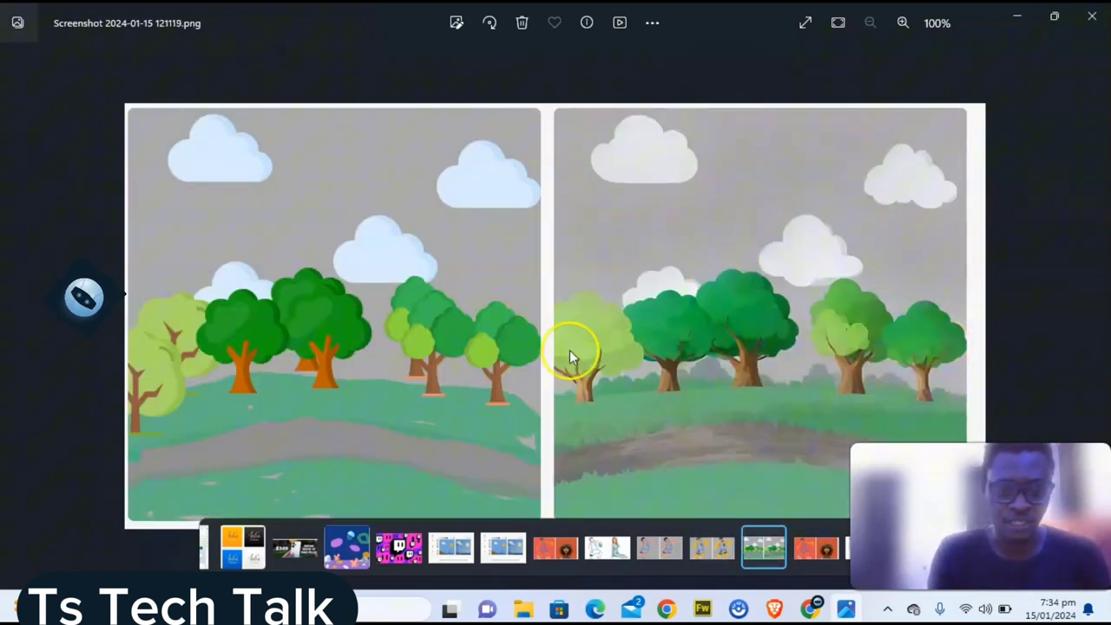
left_click(1102, 18)
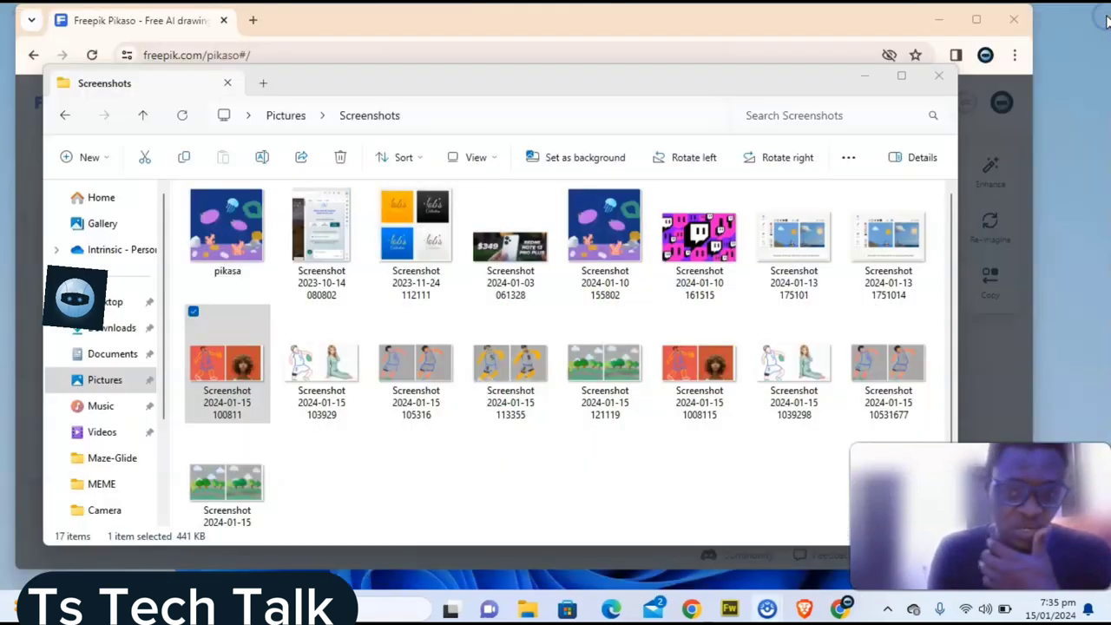
Close File Explorer and open a new Chrome window under another profile.
left_click(940, 80)
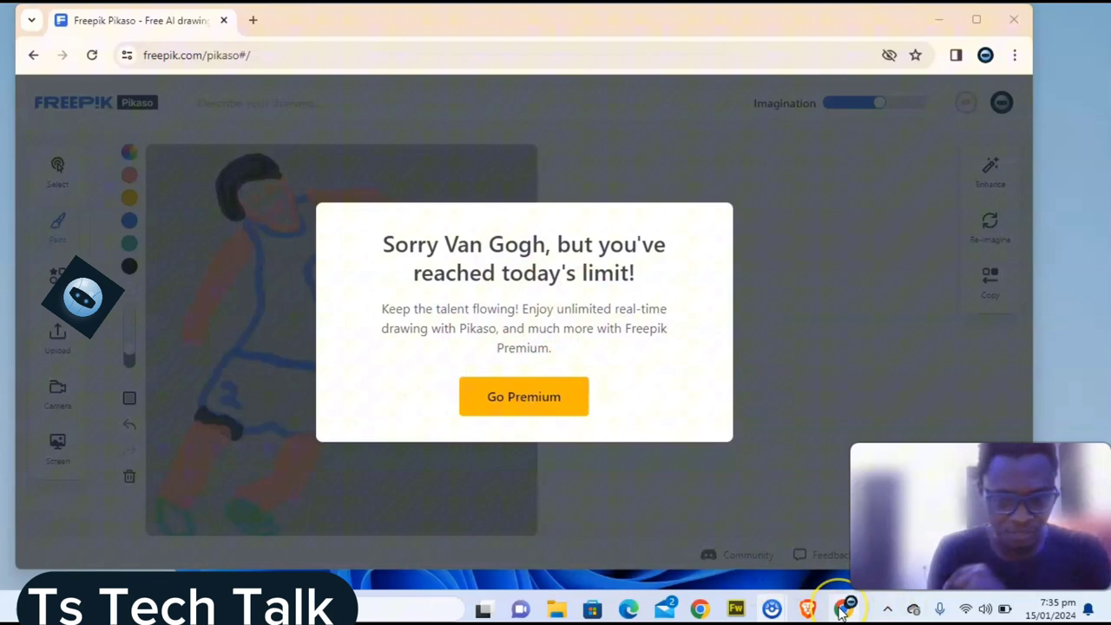
left_click(935, 186)
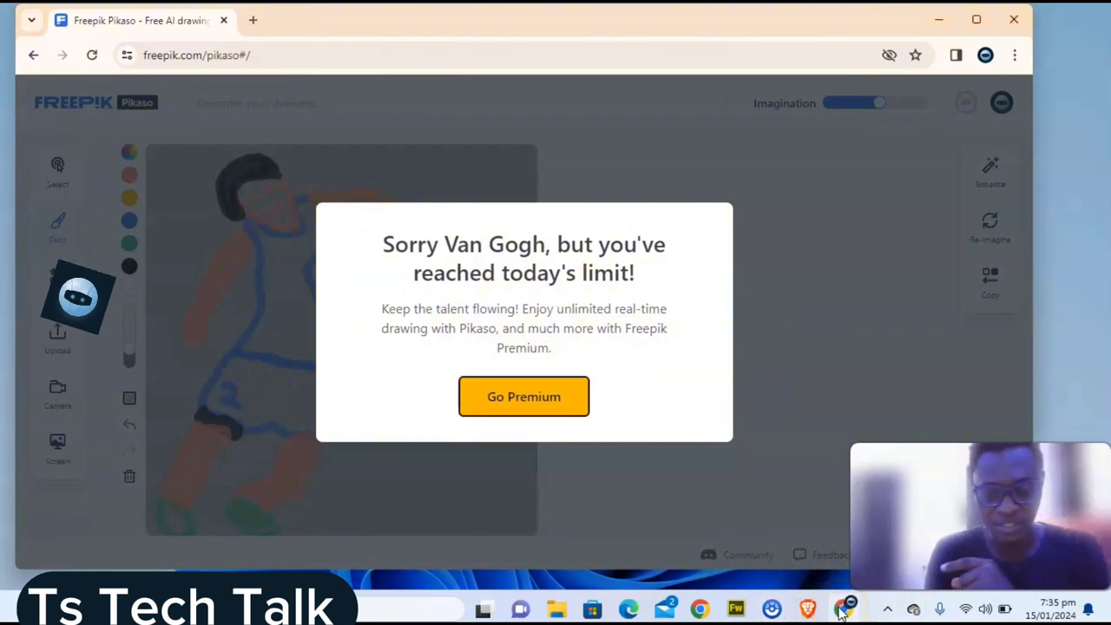
left_click(986, 57)
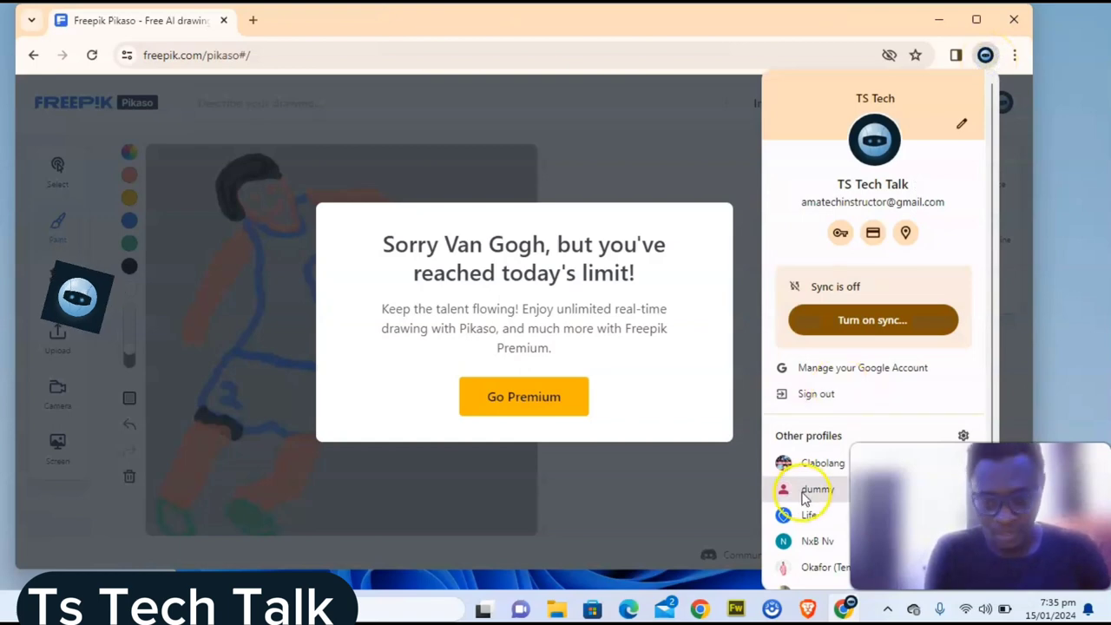
left_click(814, 567)
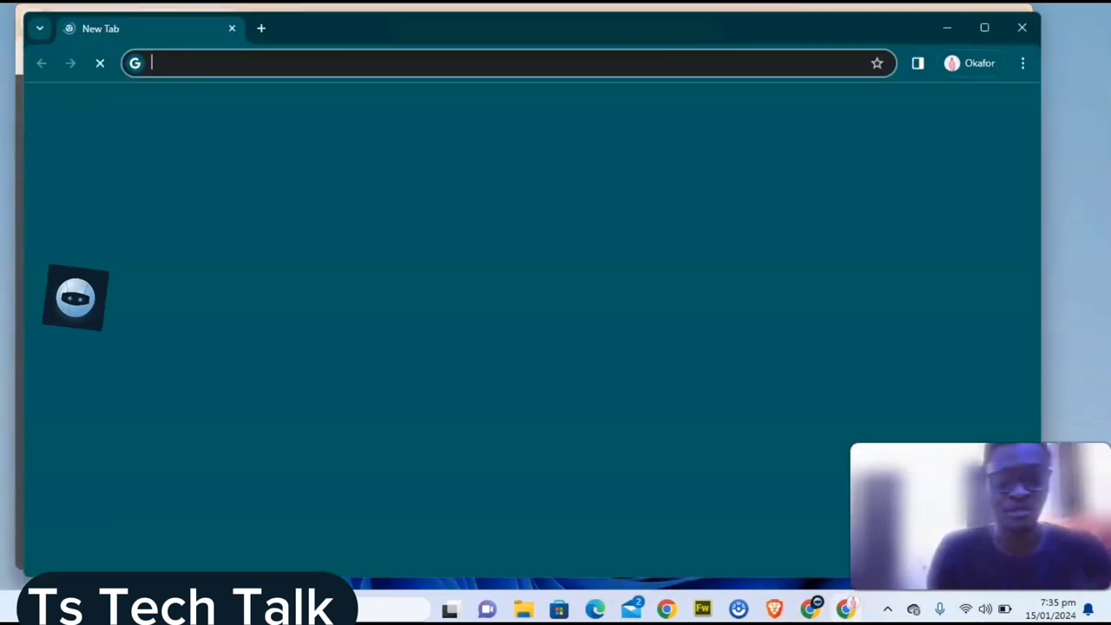
Load freepik.com/pikaso from the 'freep' suggestion and maximize the window.
type("free")
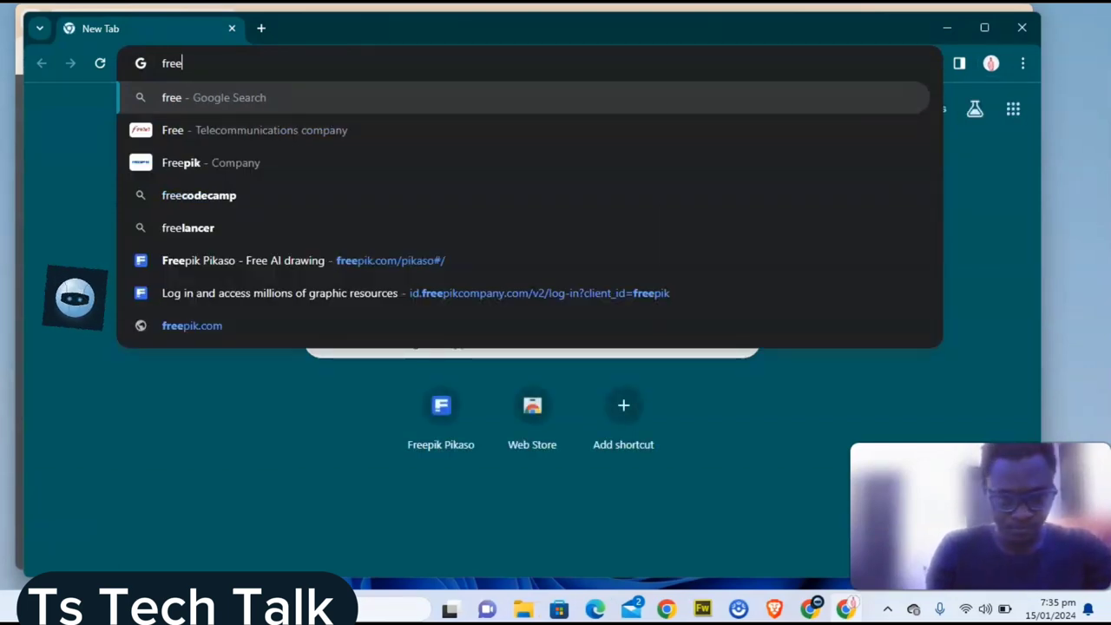
type("p")
key("Right")
key("Return")
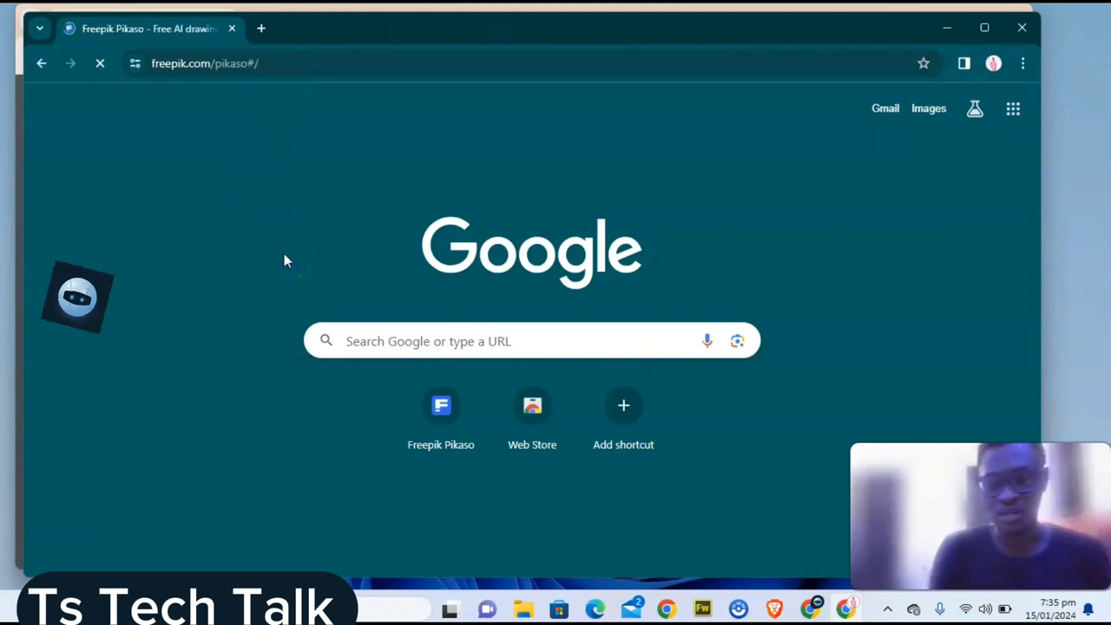
left_click(985, 28)
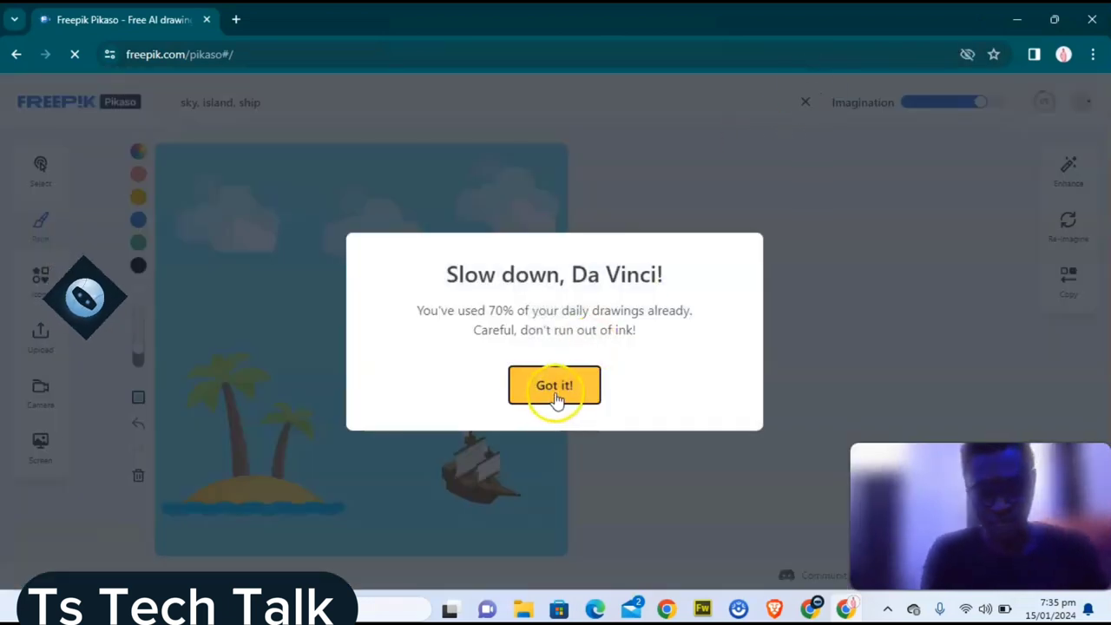
Dismiss the 70% daily-usage notice and enhance the island-and-ship render.
left_click(556, 387)
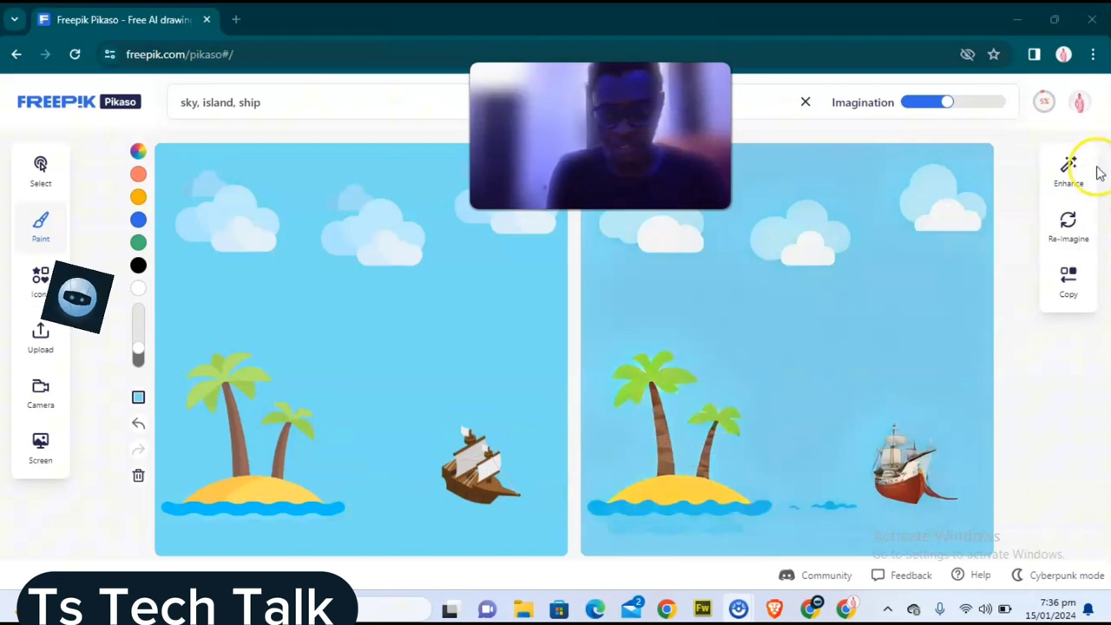
left_click(1069, 171)
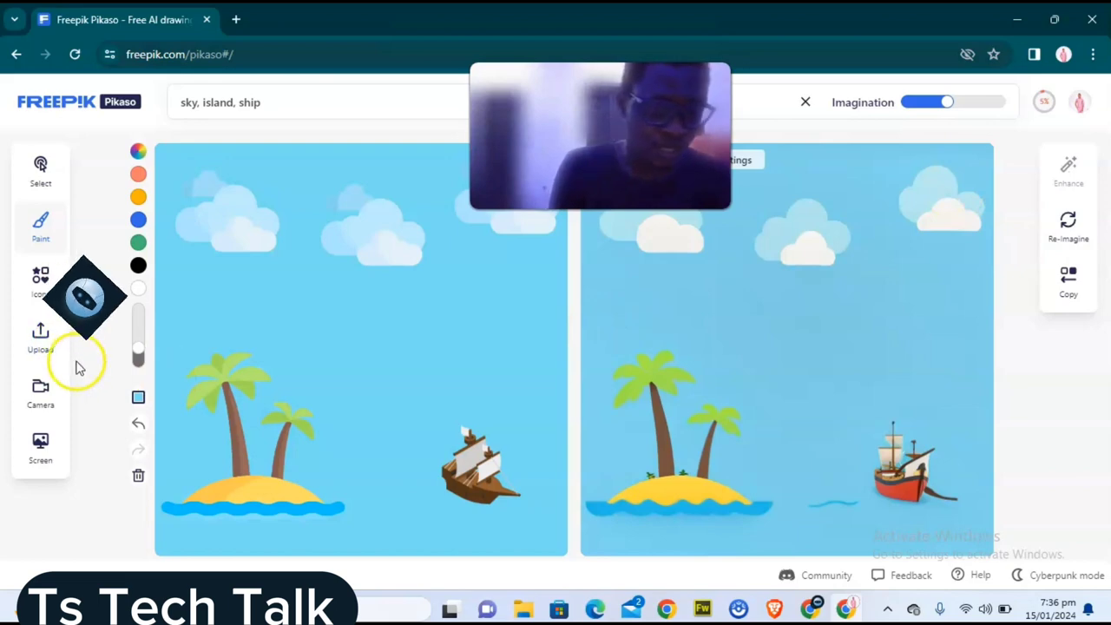
Search the icon library for 'sea' and place the waves icon on the sketch.
left_click(39, 291)
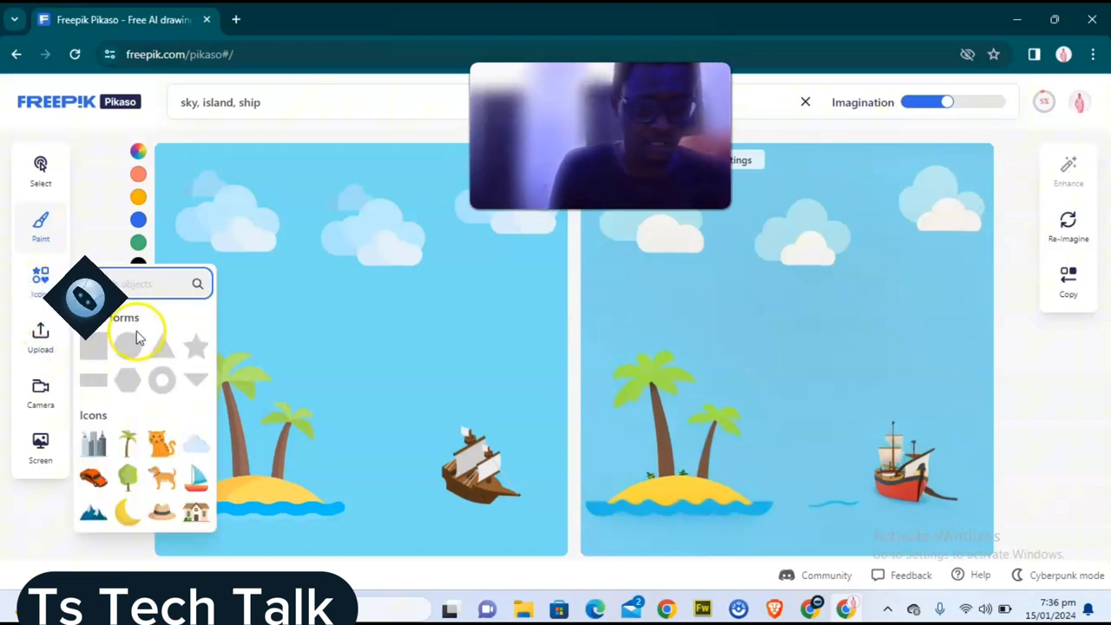
type("s")
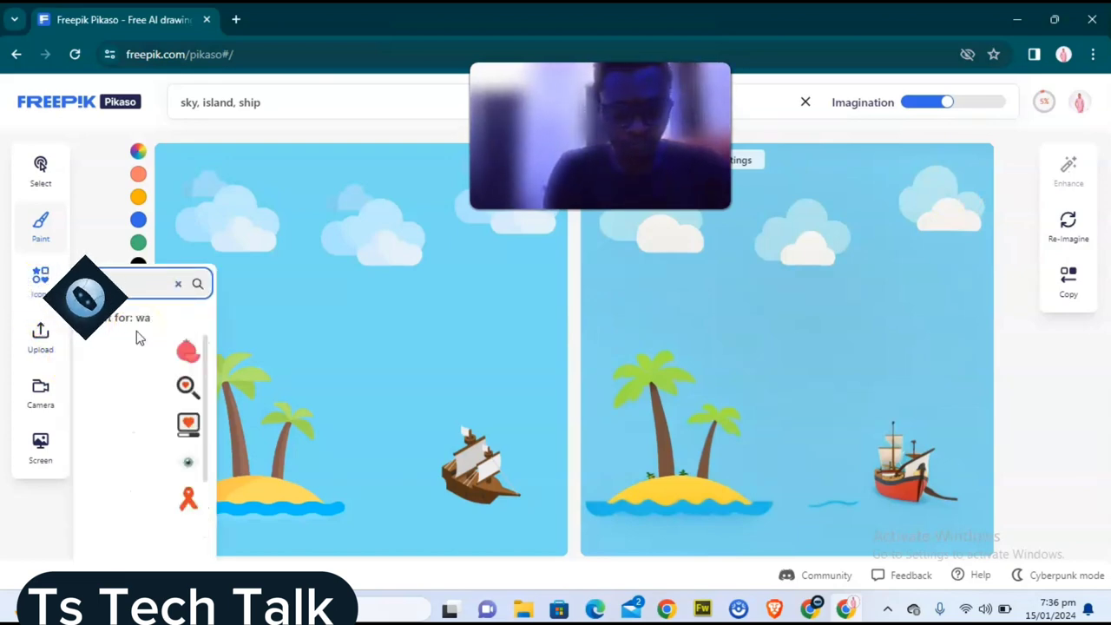
type("ea")
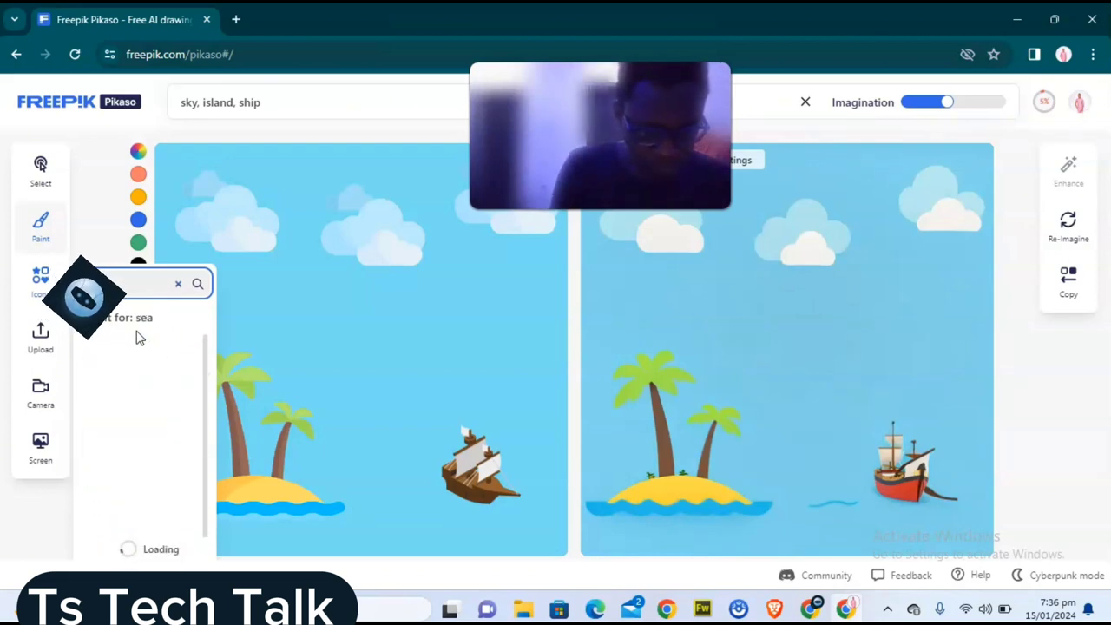
left_click(145, 380)
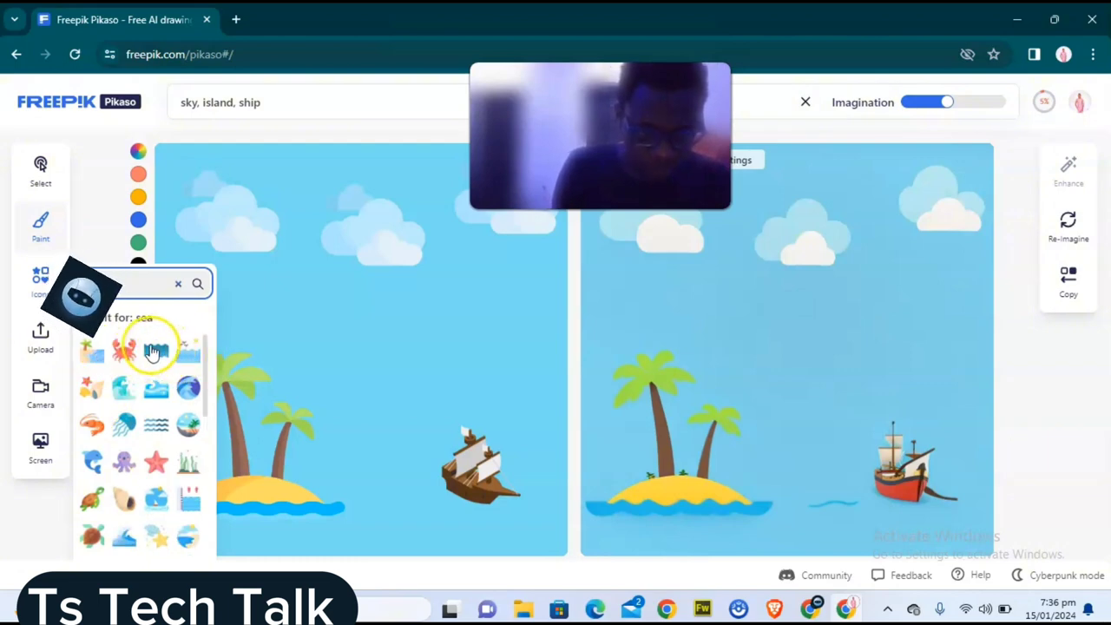
left_click(187, 353)
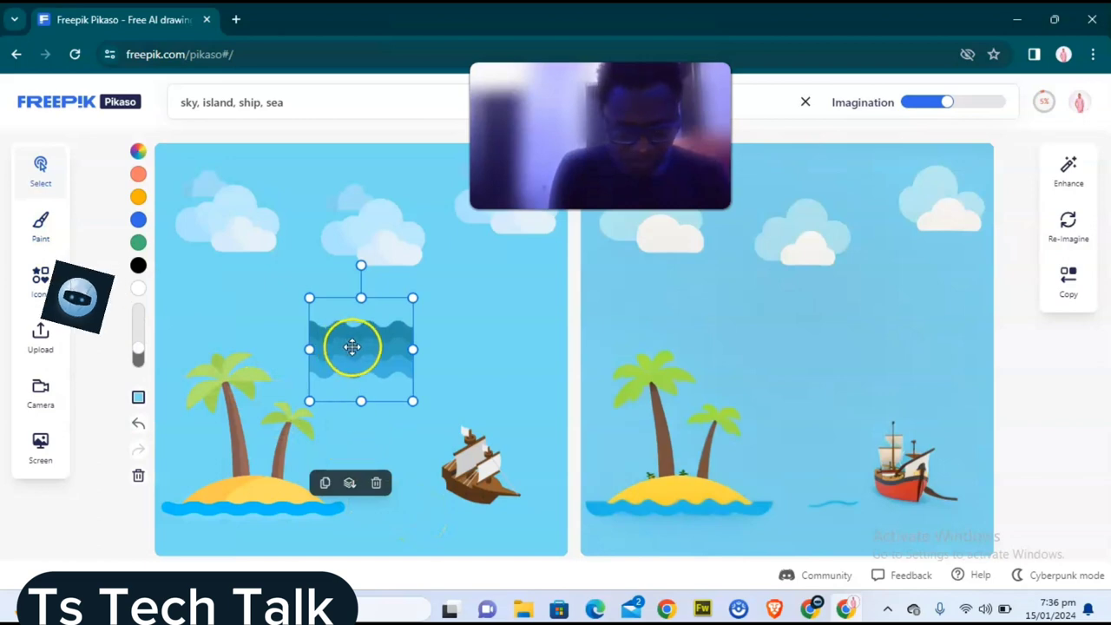
Move the sea waves down and stretch them across the bottom of the canvas.
mouse_move(355, 340)
left_mouse_down()
mouse_move(268, 484)
mouse_move(198, 518)
left_mouse_up()
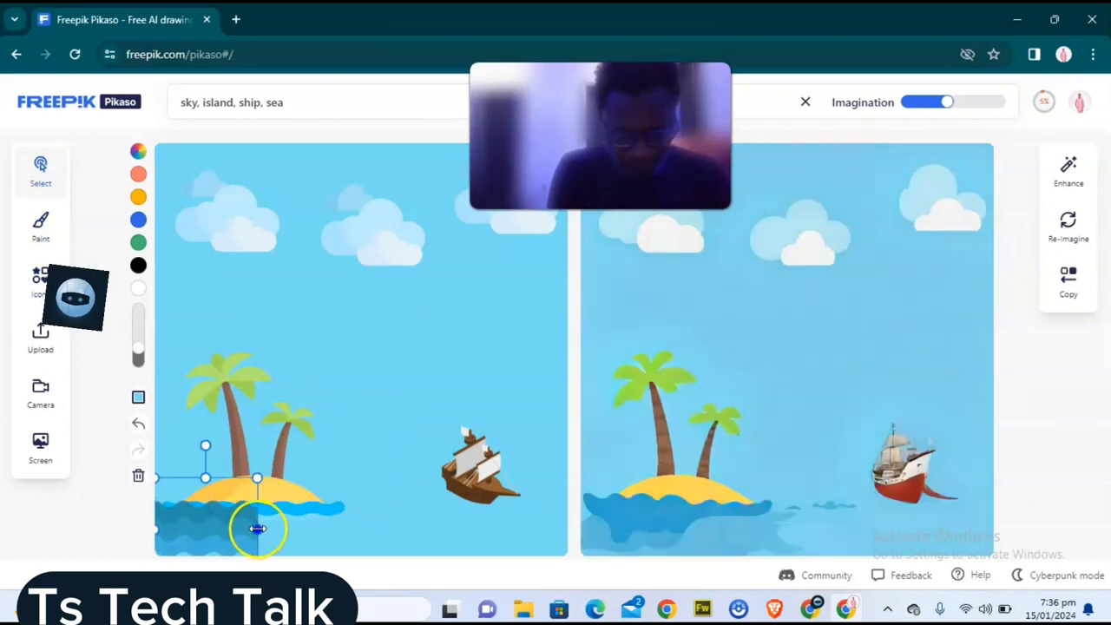
left_click_drag(257, 529, 603, 562)
left_click(392, 477)
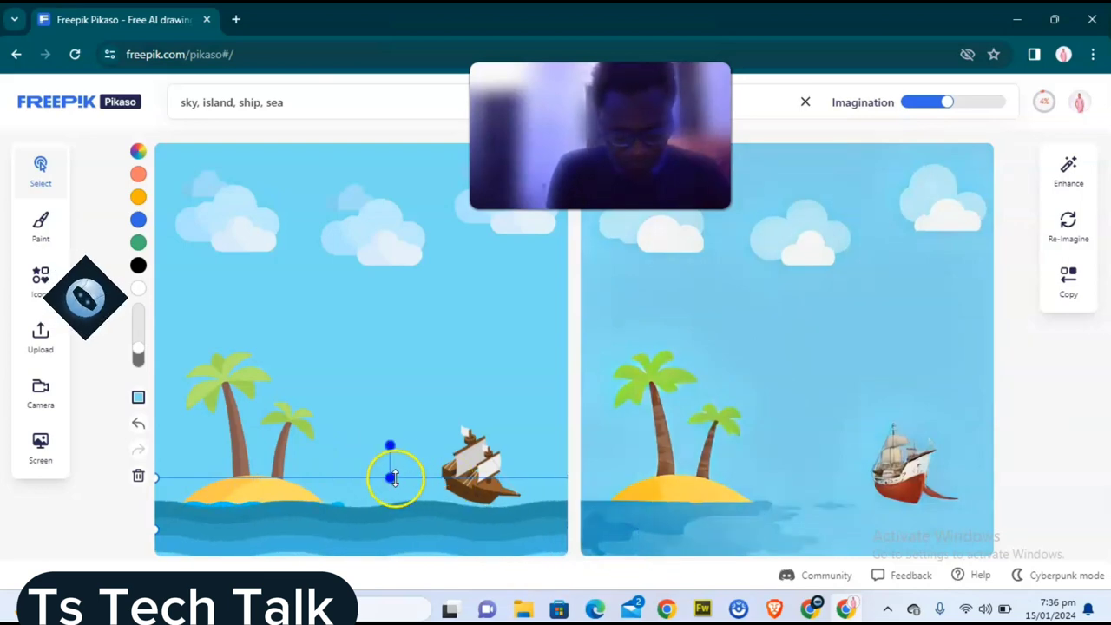
left_click(402, 460)
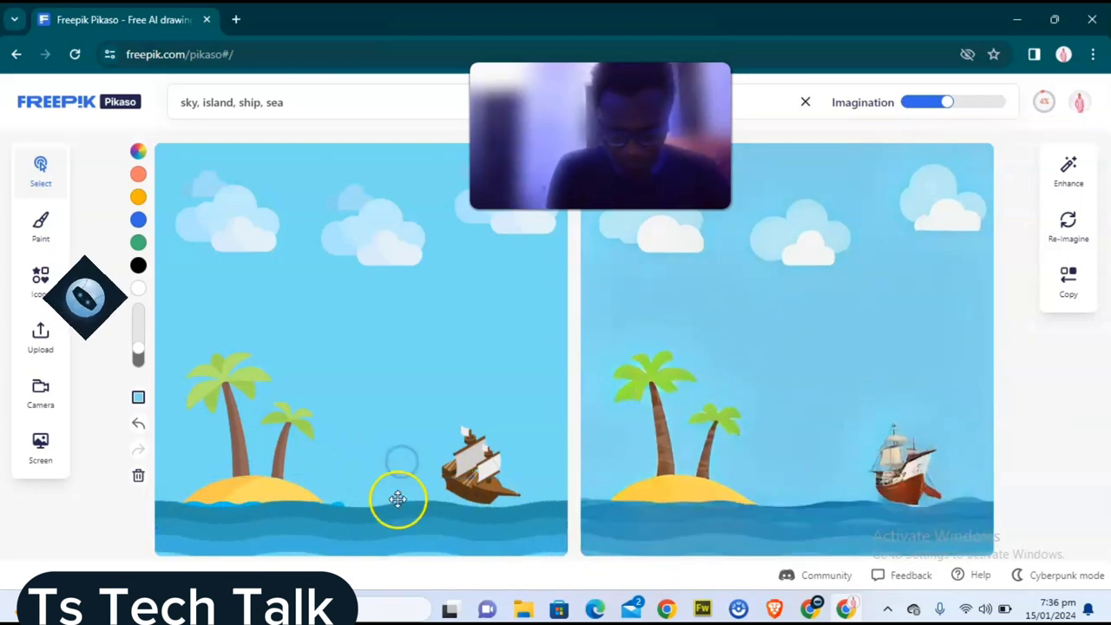
left_click(371, 522)
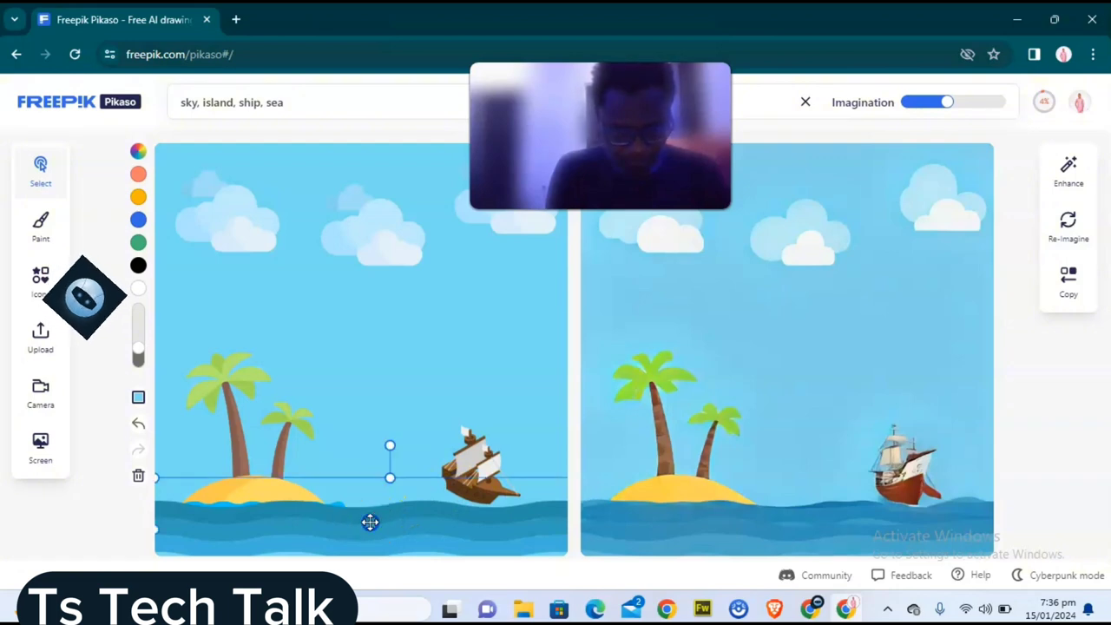
left_click_drag(390, 475, 391, 446)
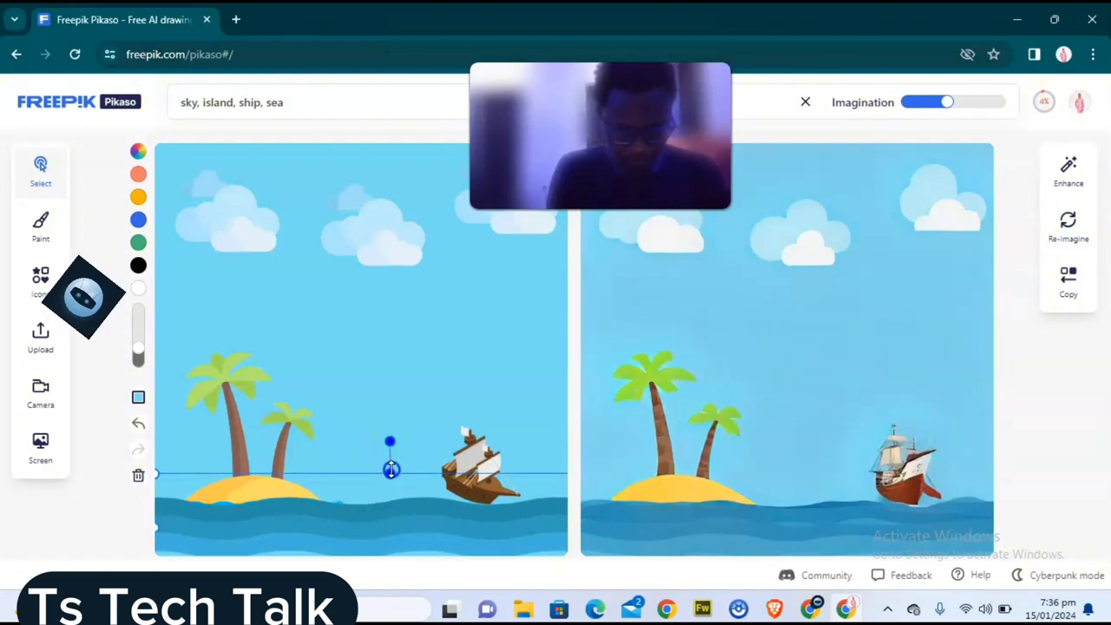
Undo an accidental wave move and lift the palm-tree island higher above the waves.
left_click(252, 445)
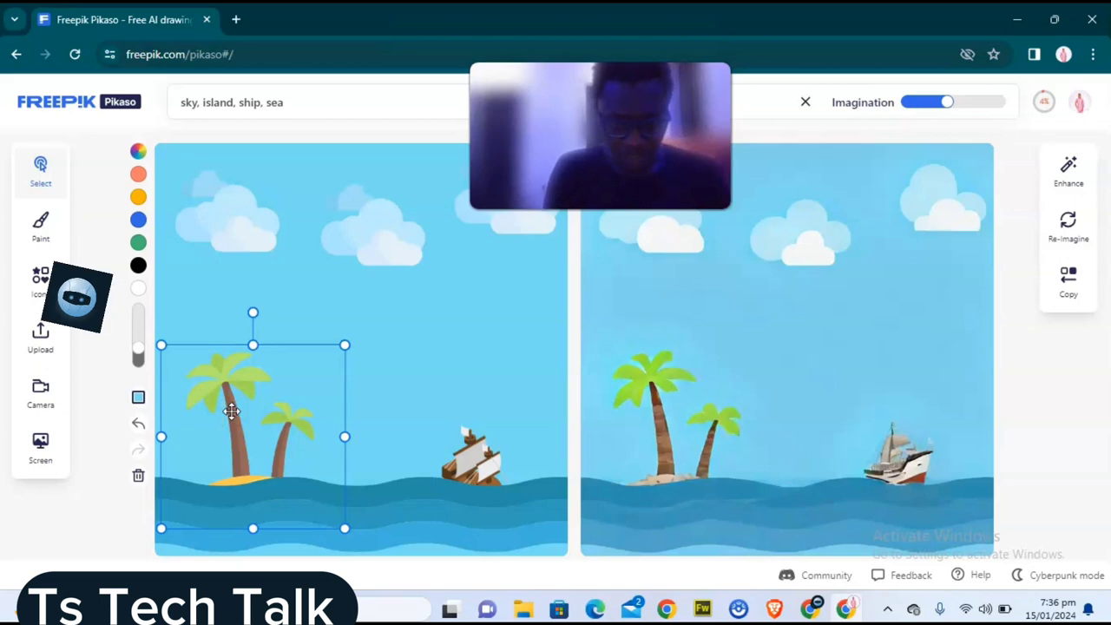
left_click_drag(242, 487, 252, 378)
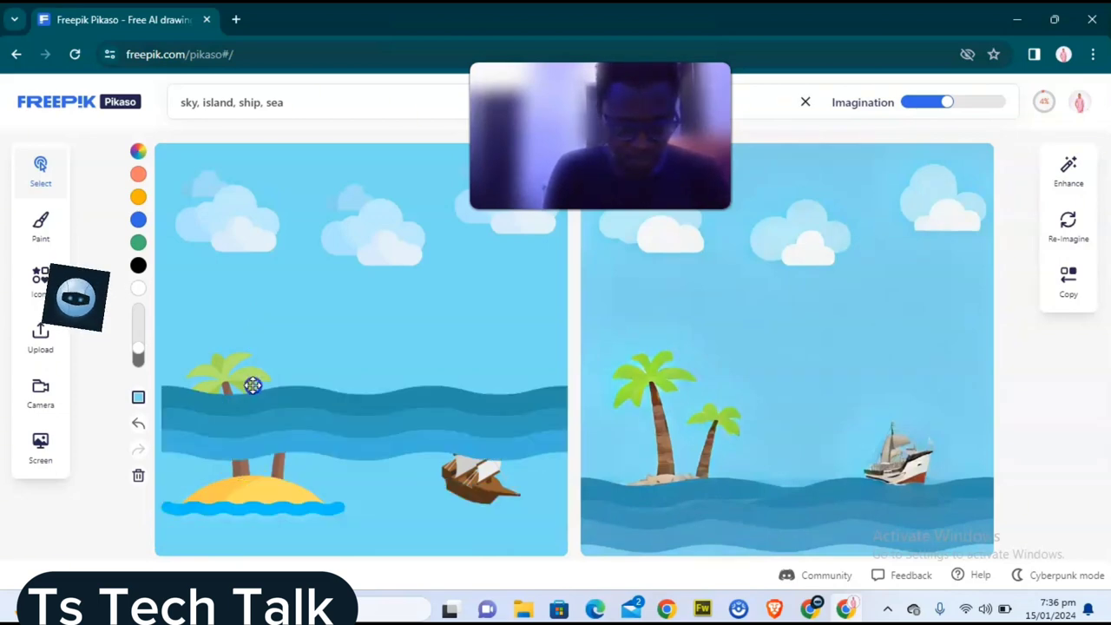
key("ctrl+z")
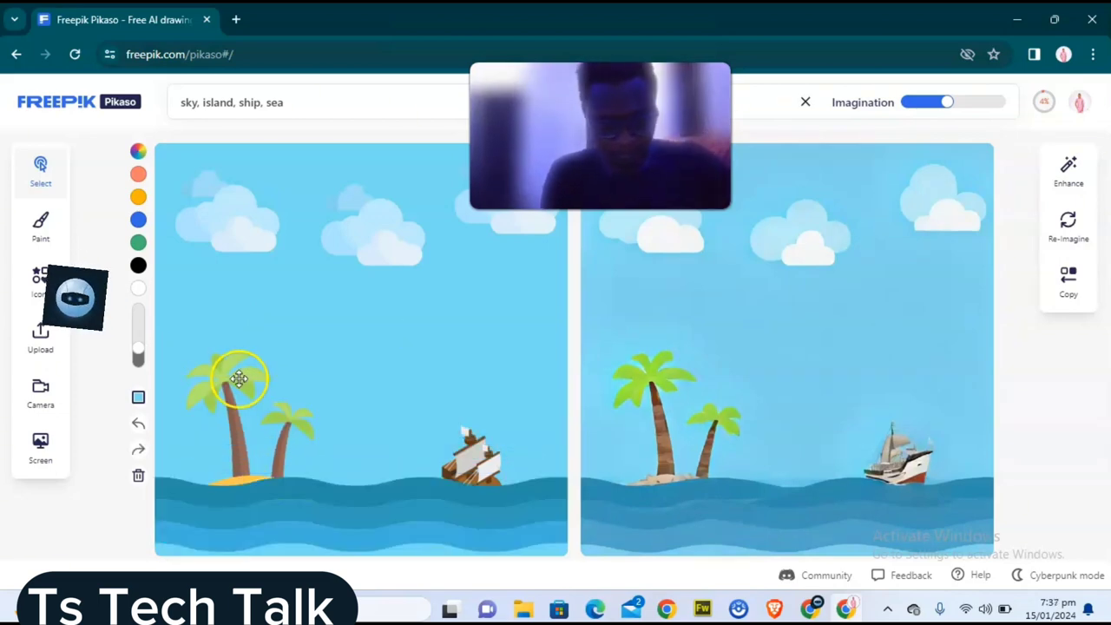
left_click(241, 377)
left_click_drag(243, 333, 258, 264)
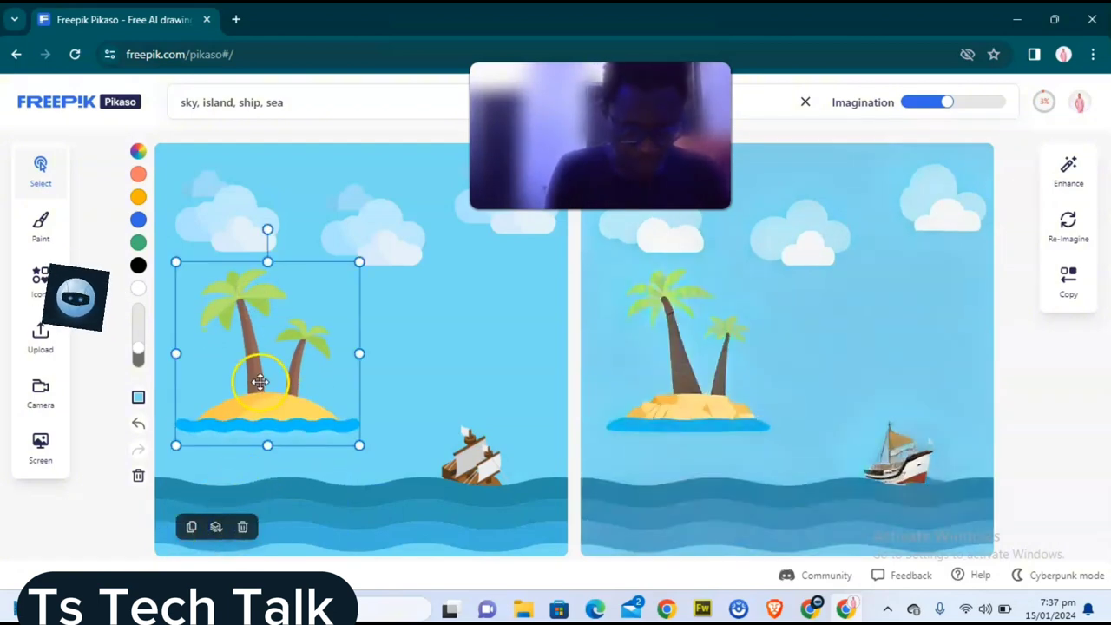
Lower the palm-tree island onto the waves and enhance the updated render.
left_click_drag(262, 377, 242, 452)
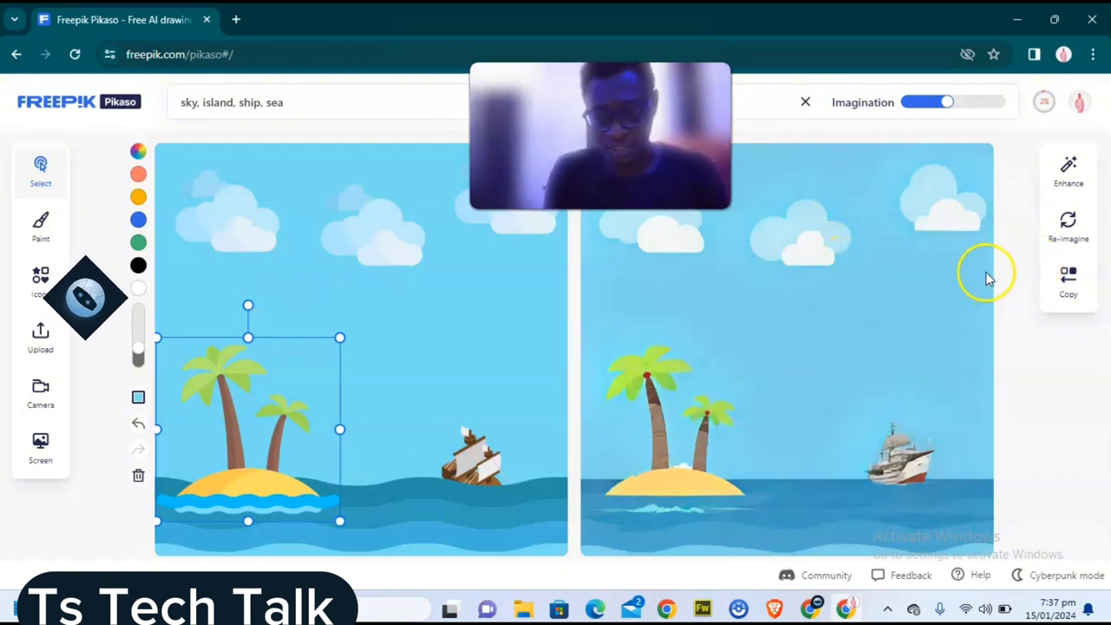
left_click(1074, 185)
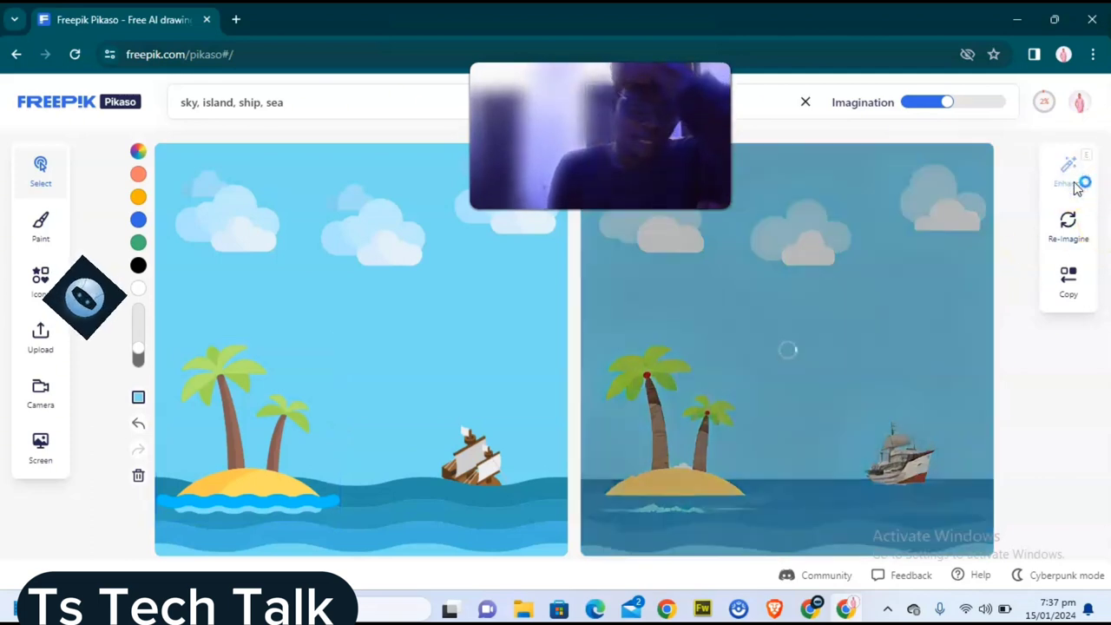